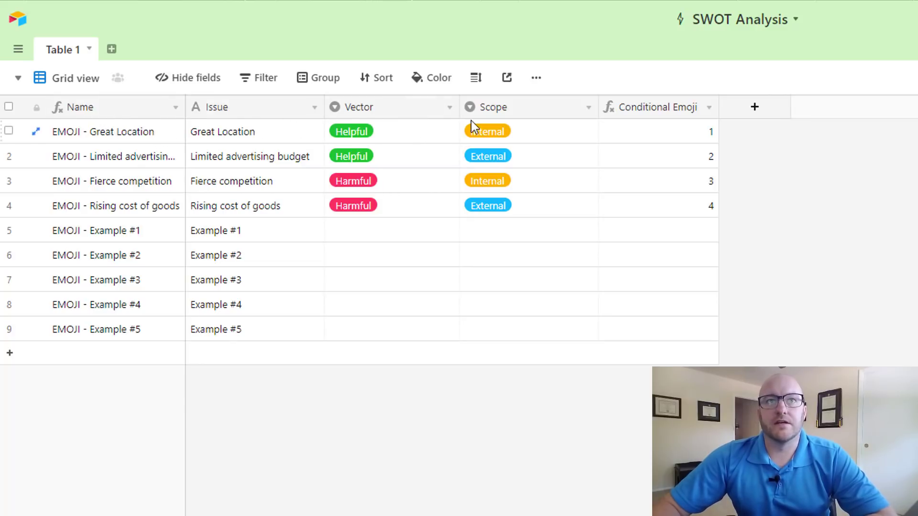
Step: Review the Vector field settings and the Name field's formula
left_click(450, 109)
left_click(436, 129)
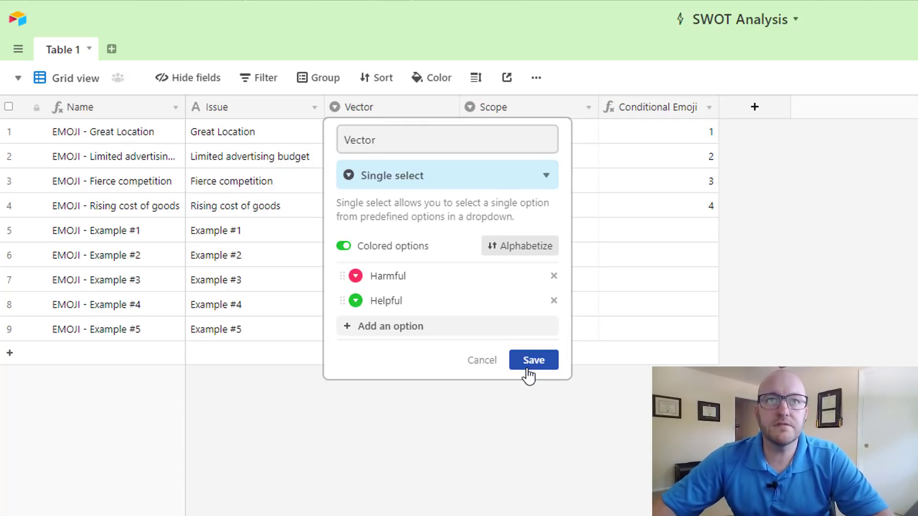
left_click(528, 367)
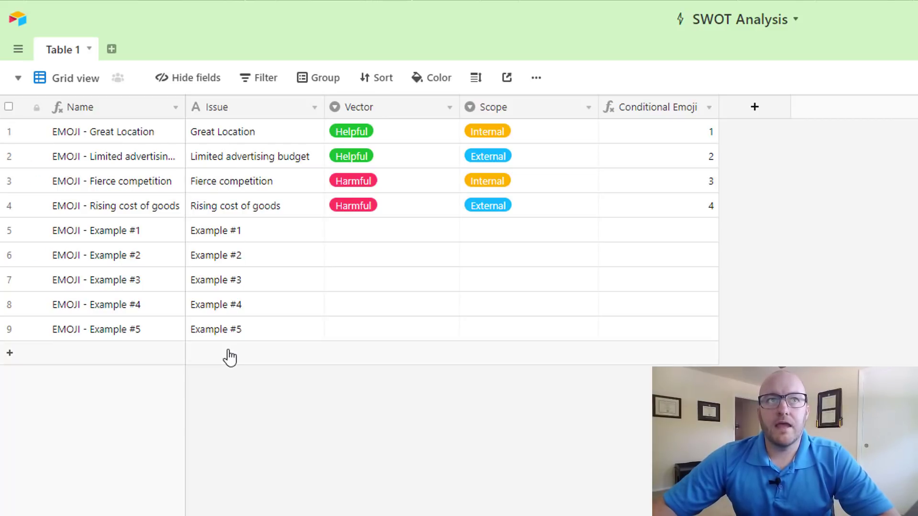
left_click(176, 107)
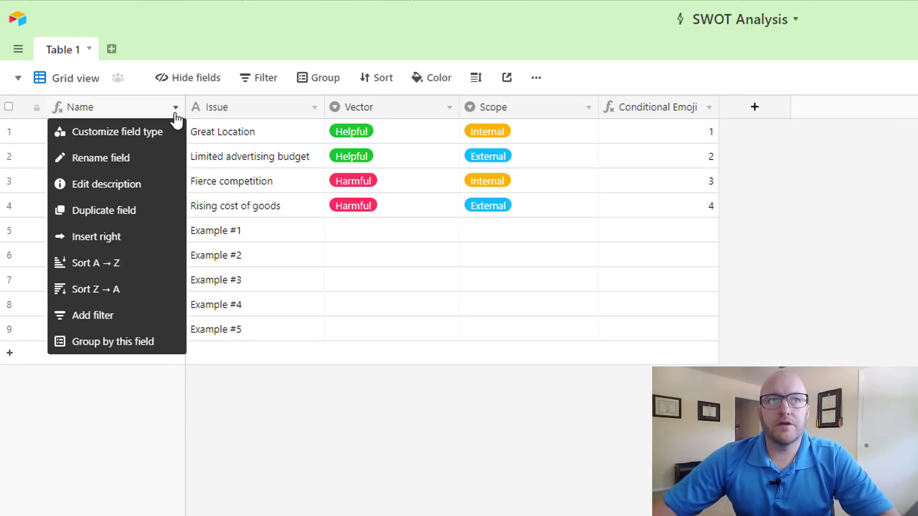
left_click(165, 132)
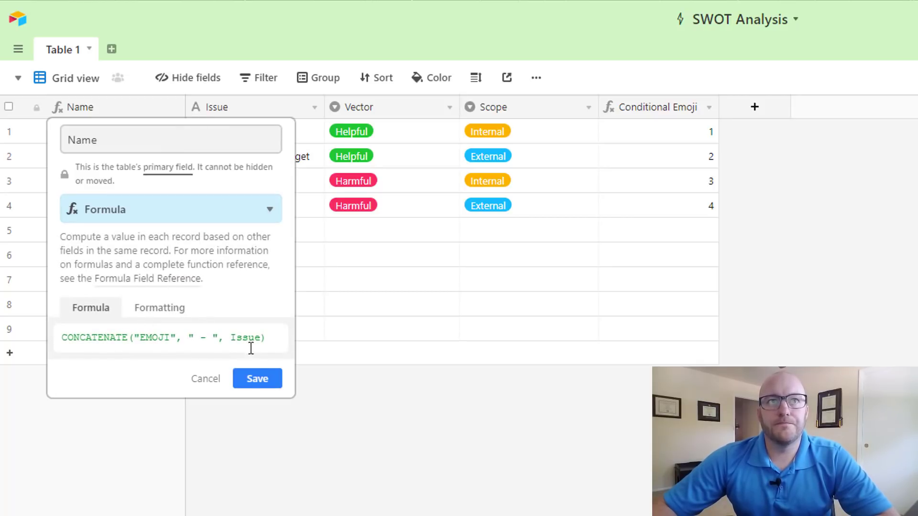
left_click(261, 383)
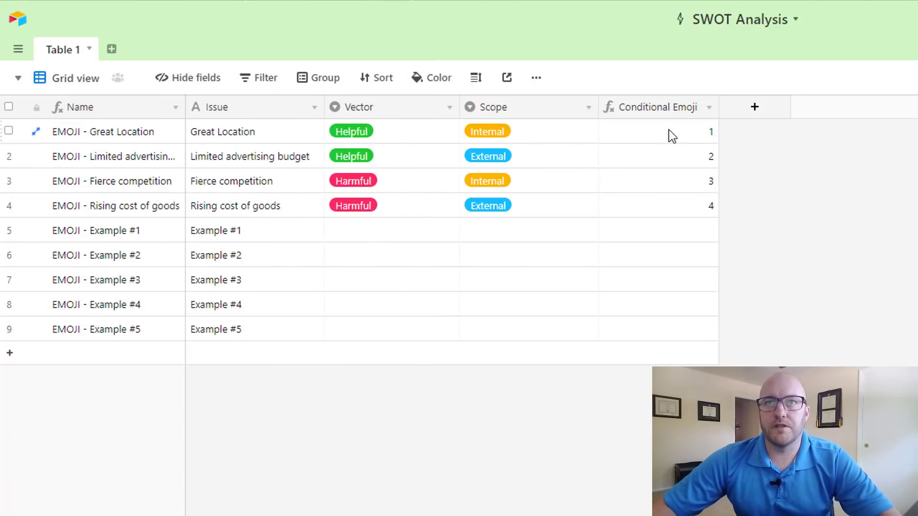
Step: Delete the Helpful-Internal and Helpful-External condition text from the Conditional Emoji formula
left_click(710, 108)
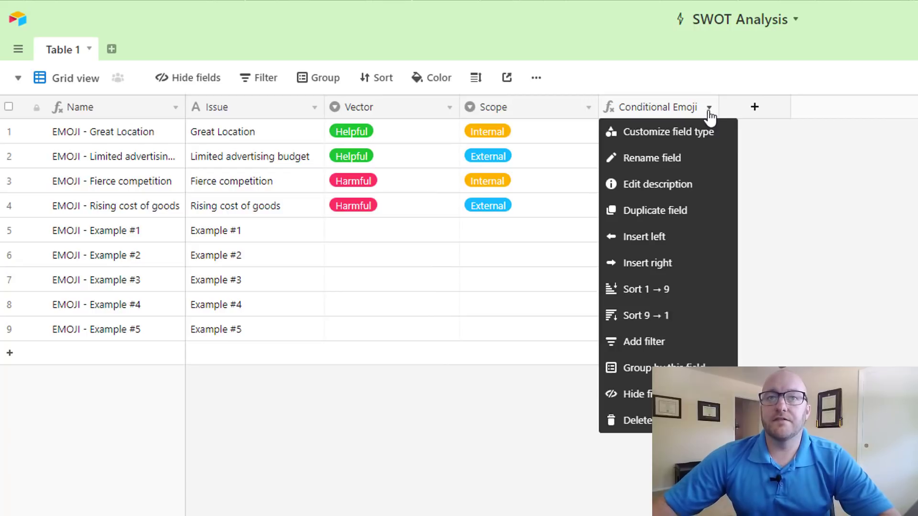
left_click(706, 133)
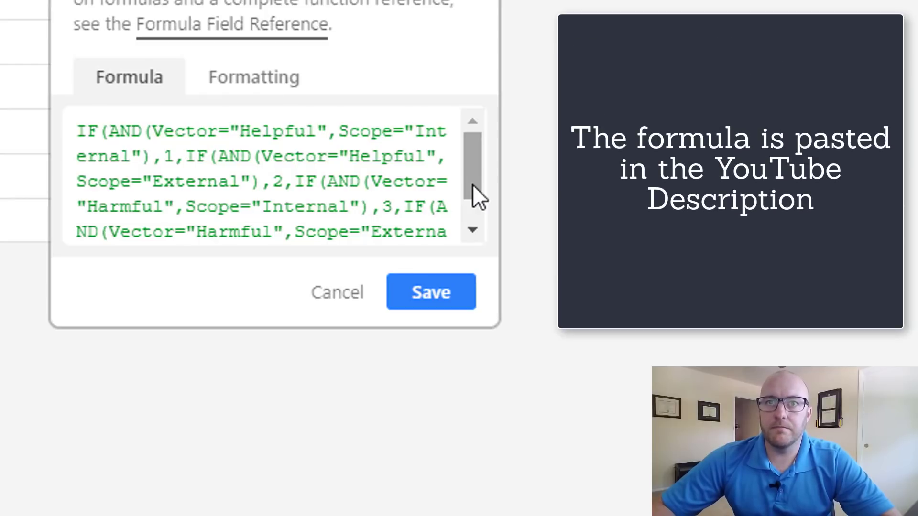
left_click(473, 185)
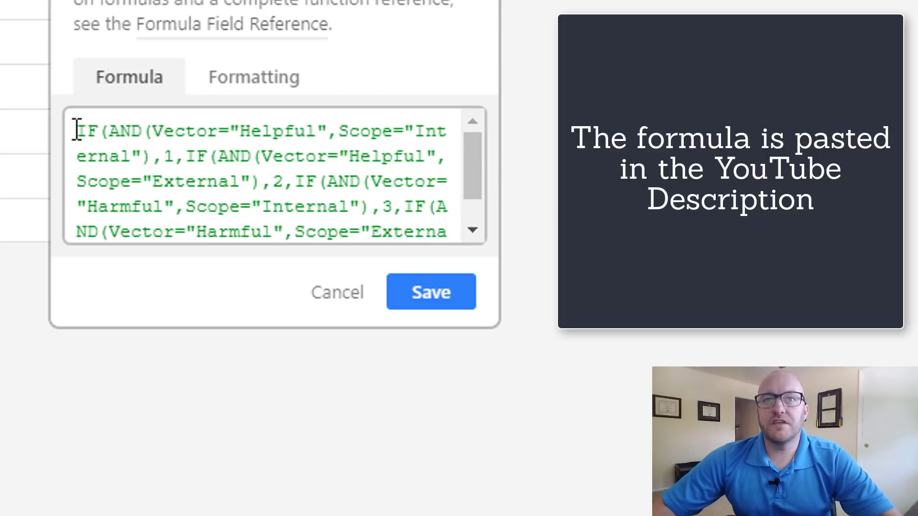
left_click_drag(76, 130, 174, 157)
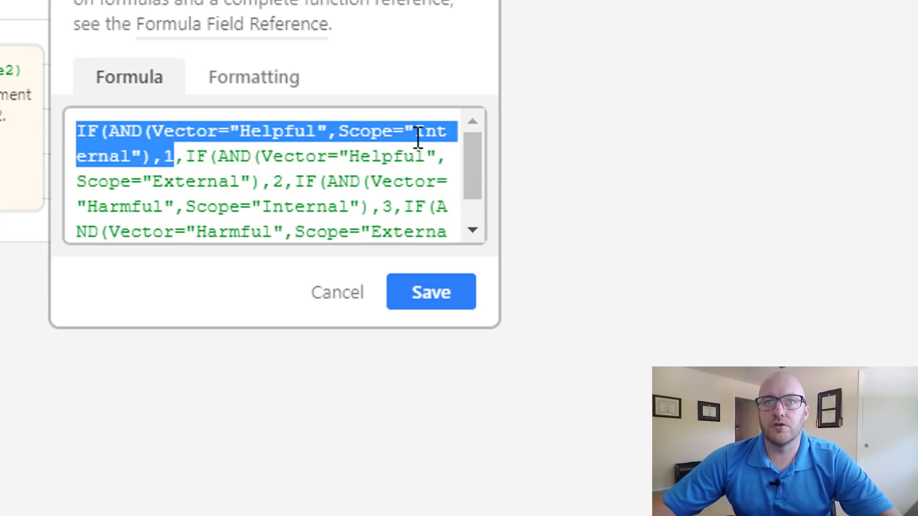
left_click(173, 158)
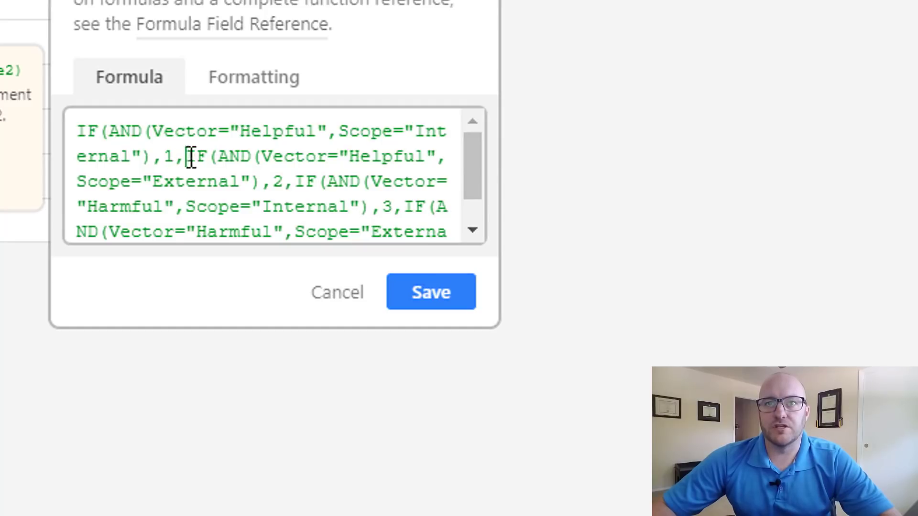
left_click_drag(187, 157, 285, 181)
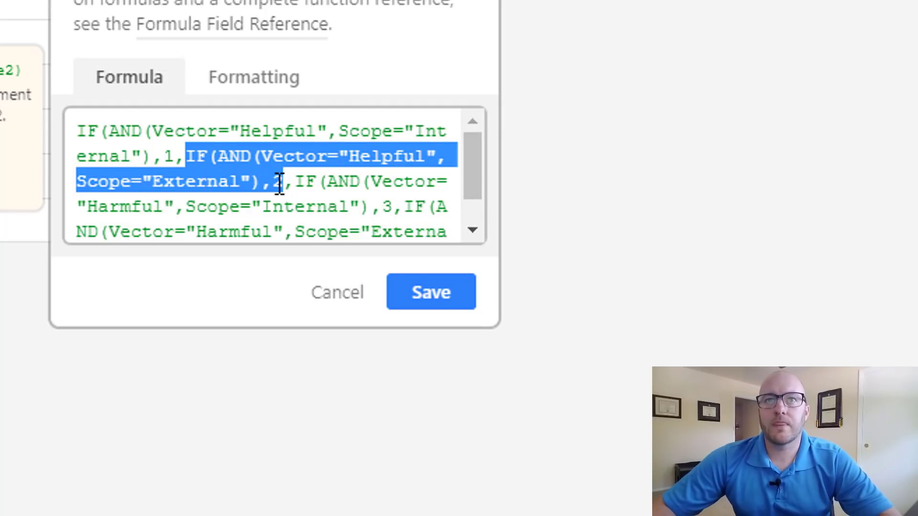
left_click(354, 244)
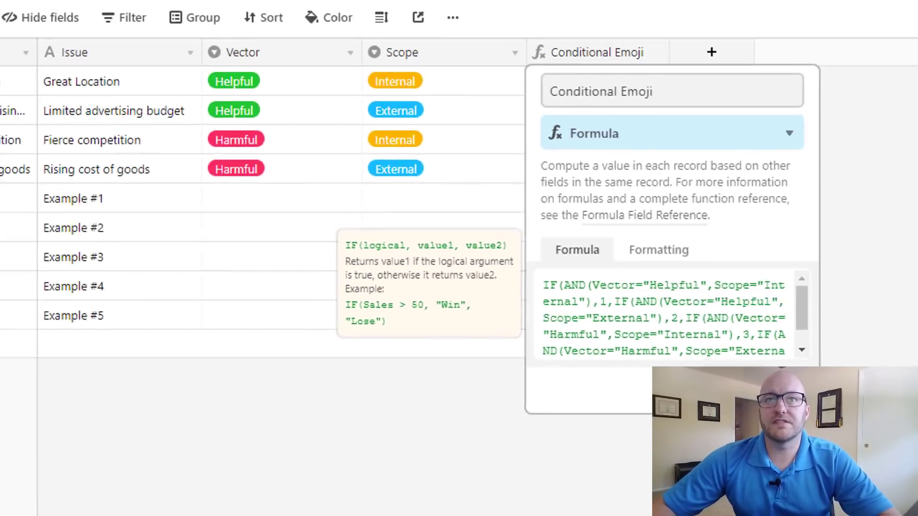
left_click(780, 402)
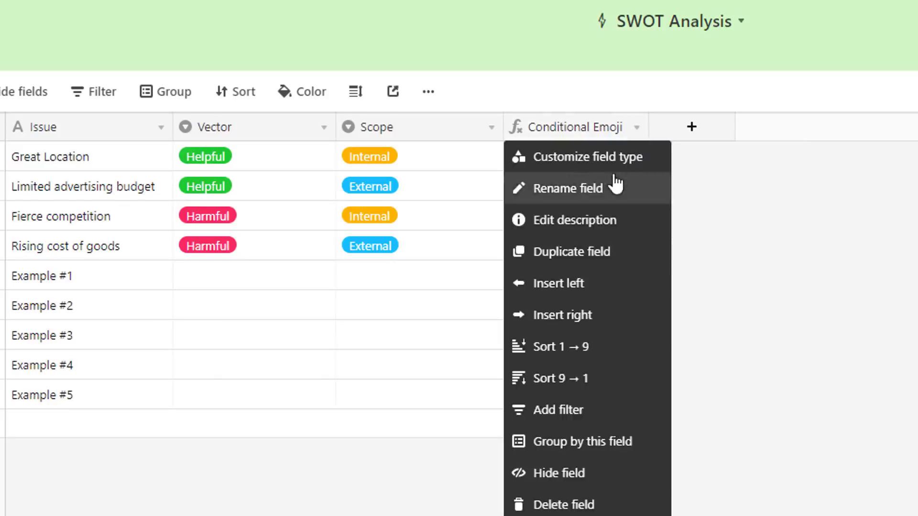
Step: Replace formula results 2, 3 and 4 with pasted emojis, including 👌 and 😟
left_click(615, 184)
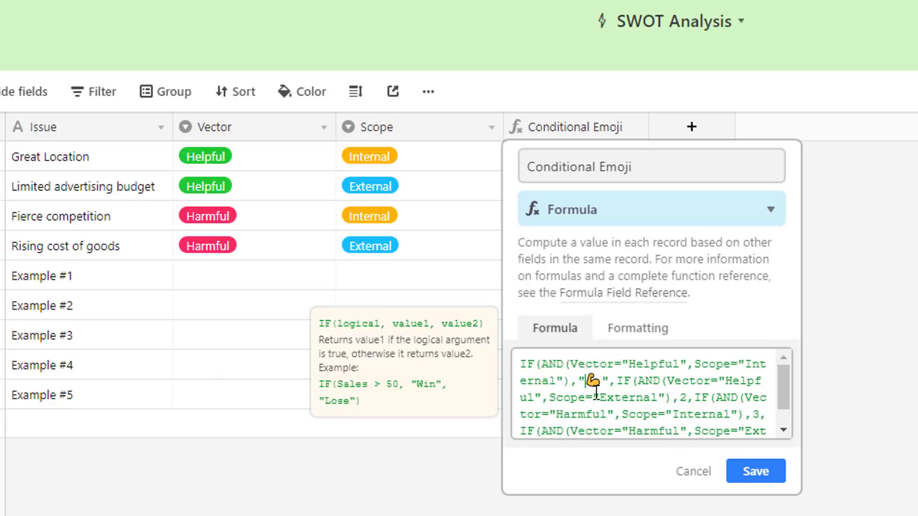
double_click(685, 398)
type("\"👌\"")
double_click(538, 405)
type("\"😟\"")
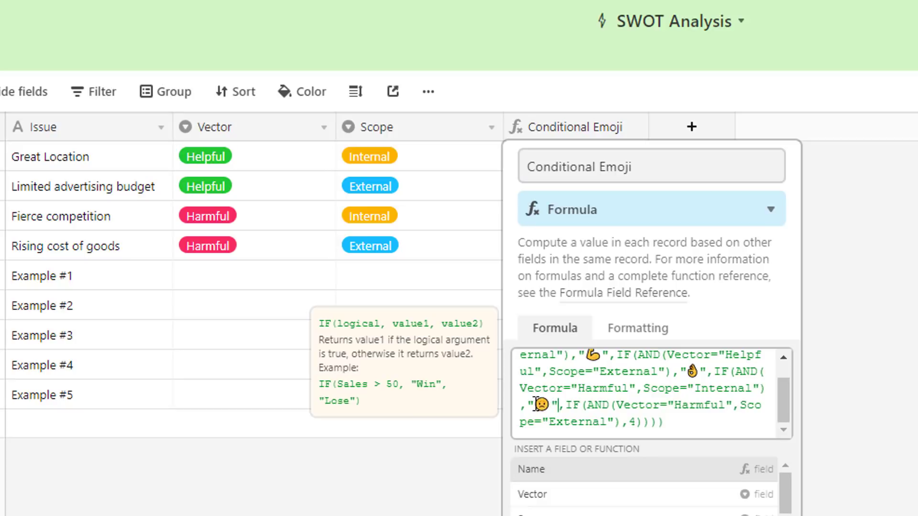
double_click(633, 422)
key("ctrl+v")
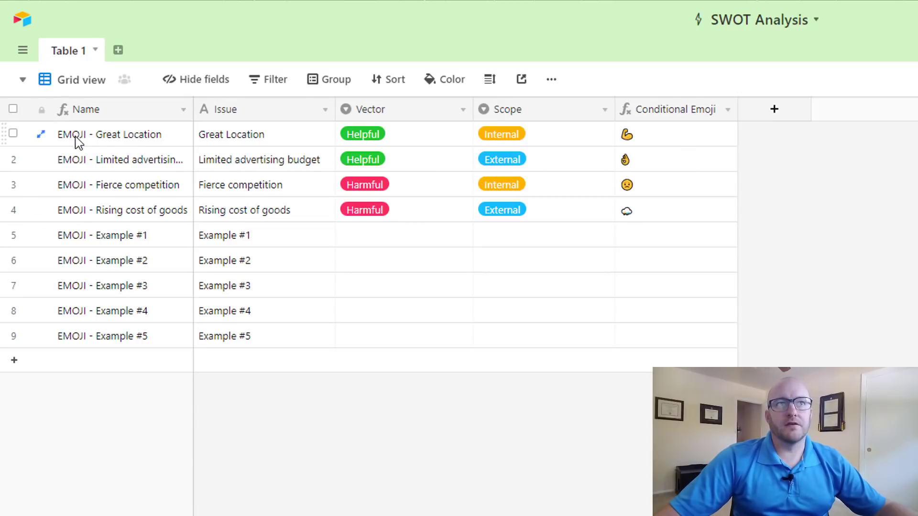
Step: Swap the Name formula's "EMOJI" placeholder for the Conditional Emoji field and save
left_click(182, 113)
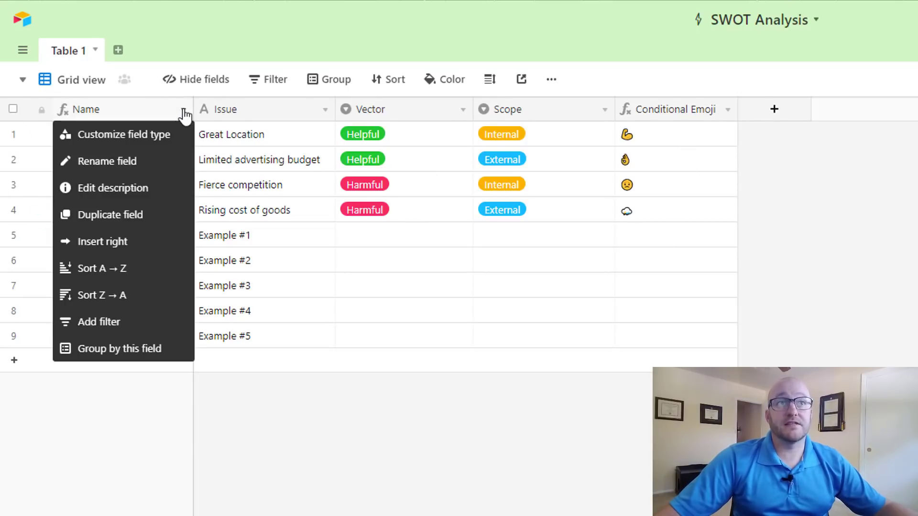
left_click(161, 138)
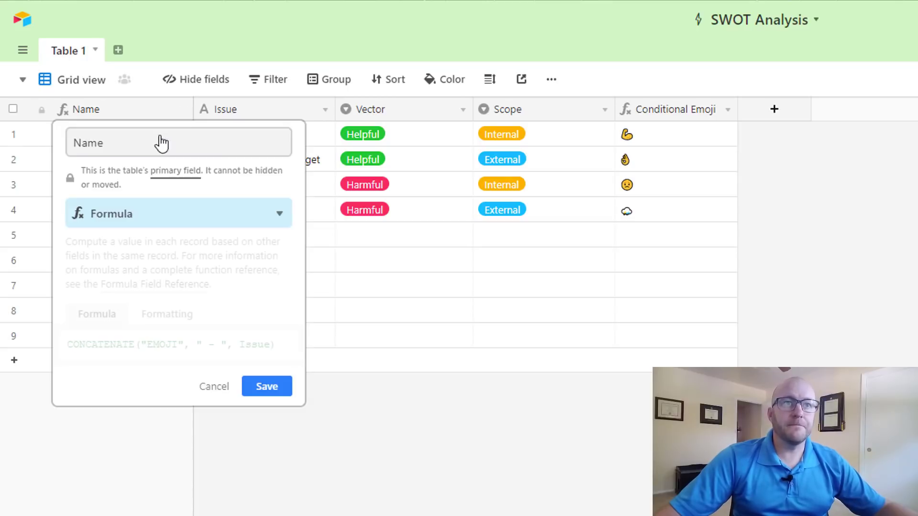
double_click(156, 344)
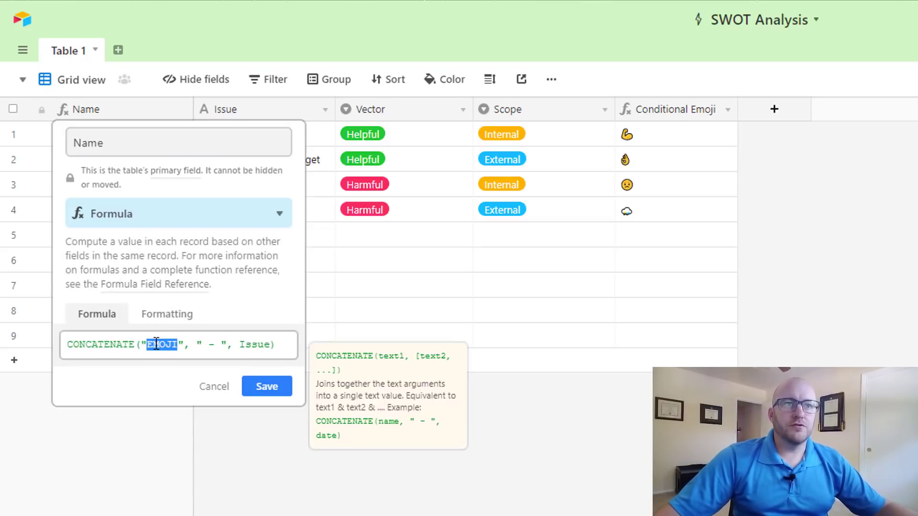
key("BackSpace")
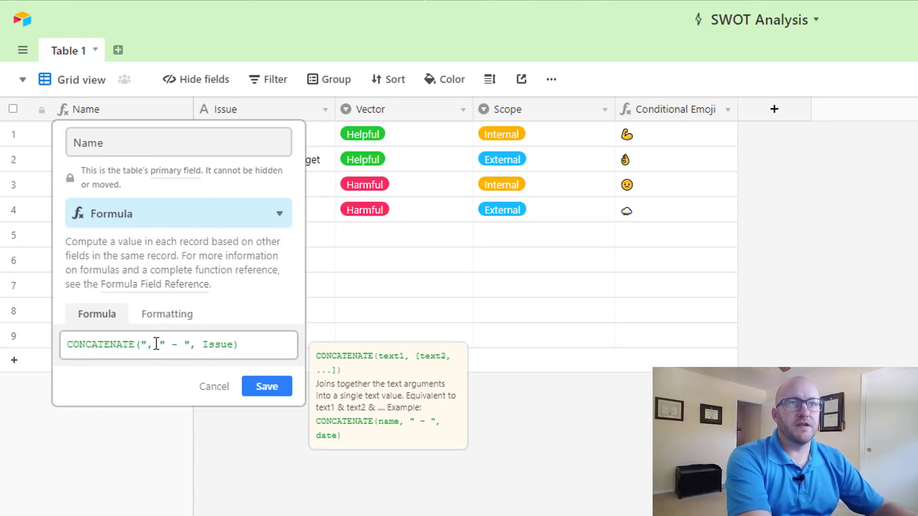
key("BackSpace")
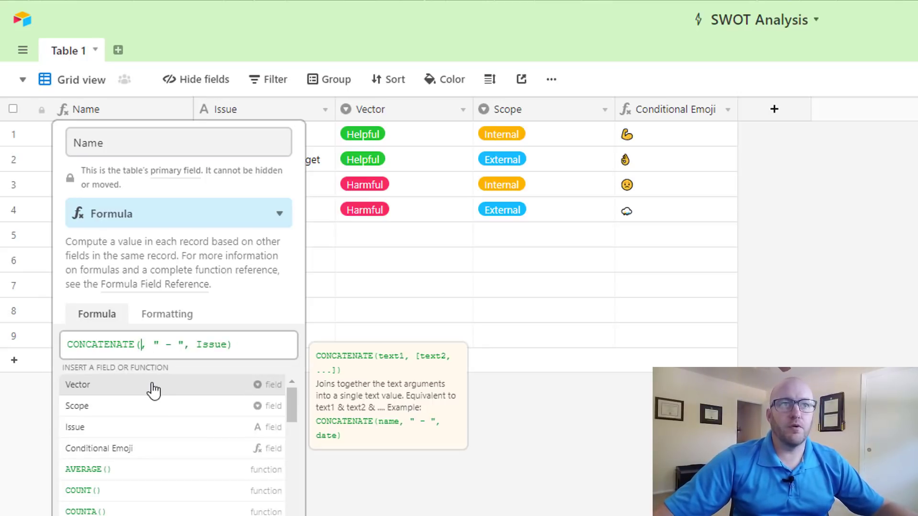
type("c")
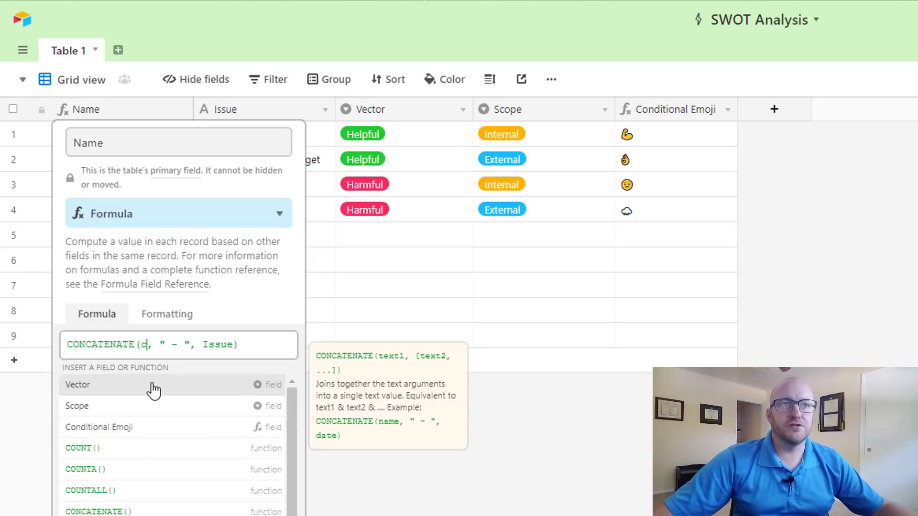
left_click(132, 437)
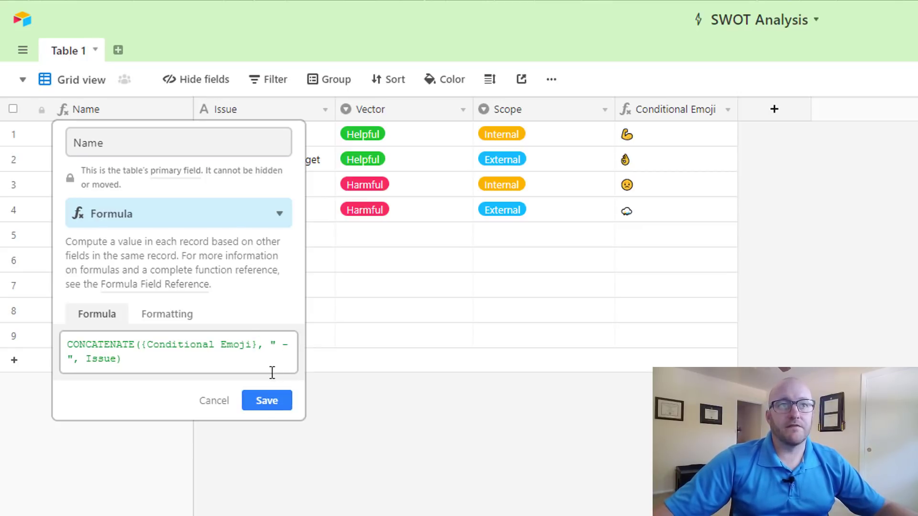
left_click(266, 402)
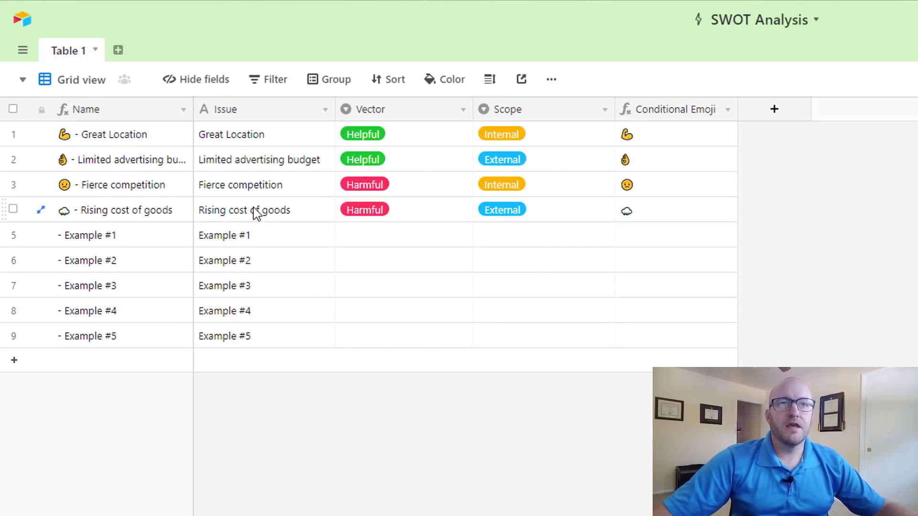
left_click(262, 238)
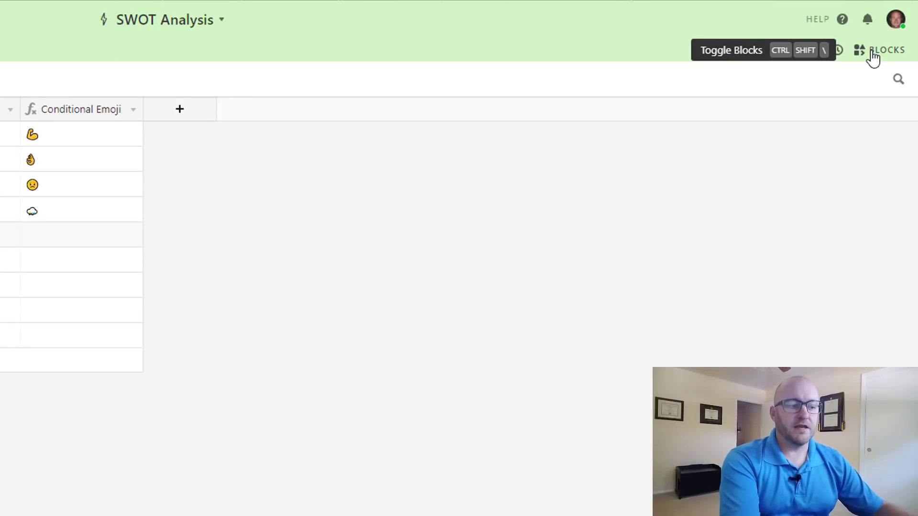
Step: Open the blocks panel and search for the Matrix block with "mat"
left_click(873, 58)
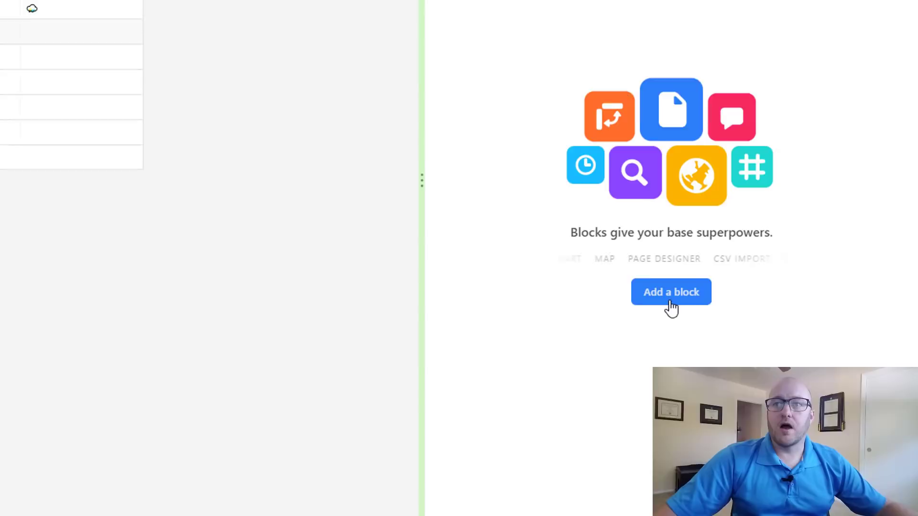
left_click(670, 301)
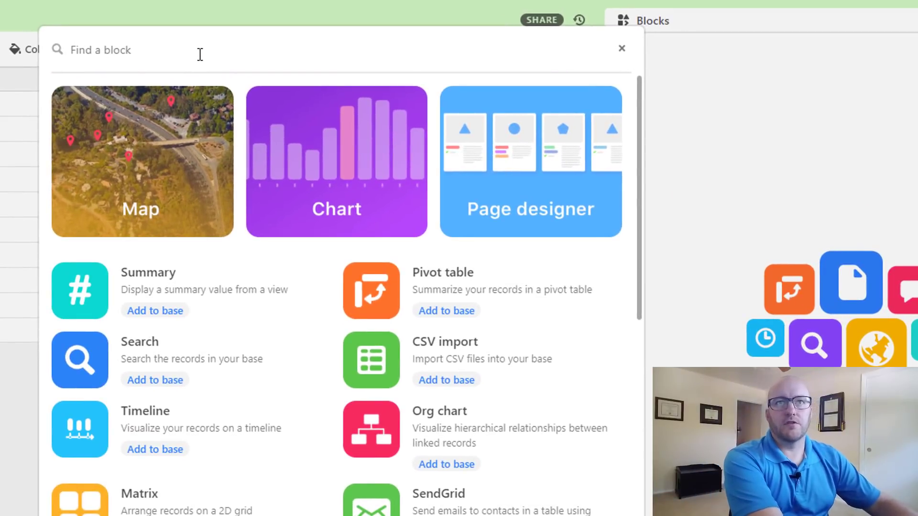
type("mat")
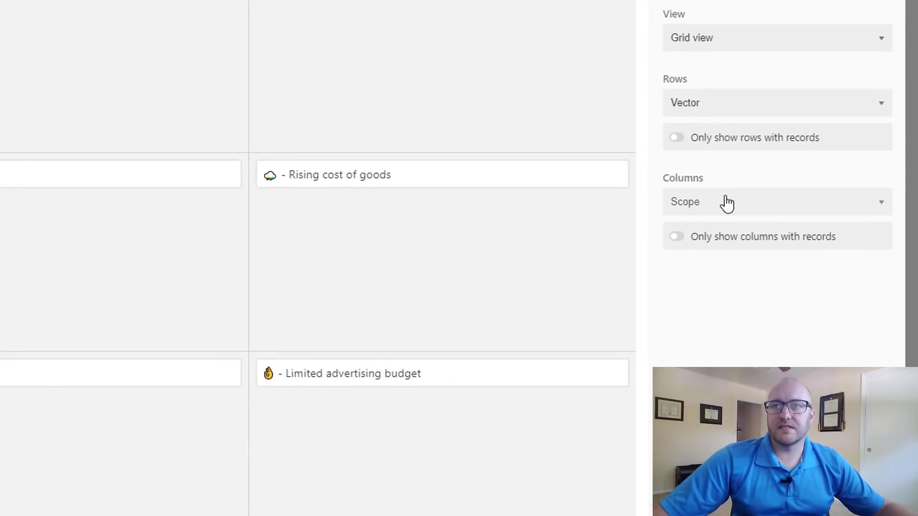
Step: Set the Matrix columns field to Vector and the rows field to Scope
left_click(726, 203)
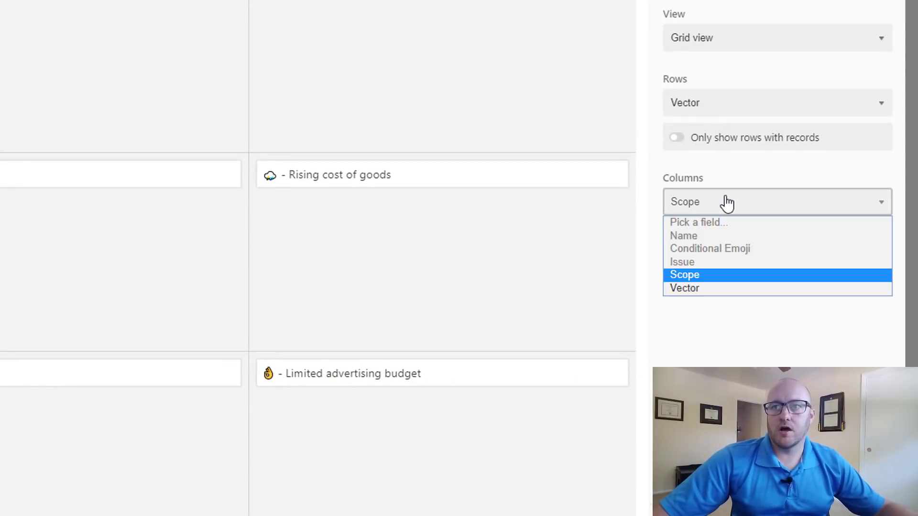
left_click(697, 289)
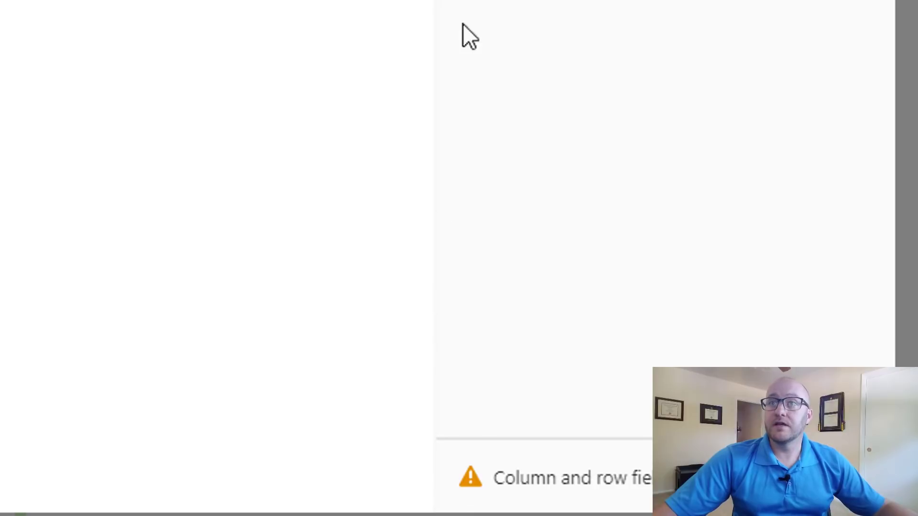
left_click(619, 235)
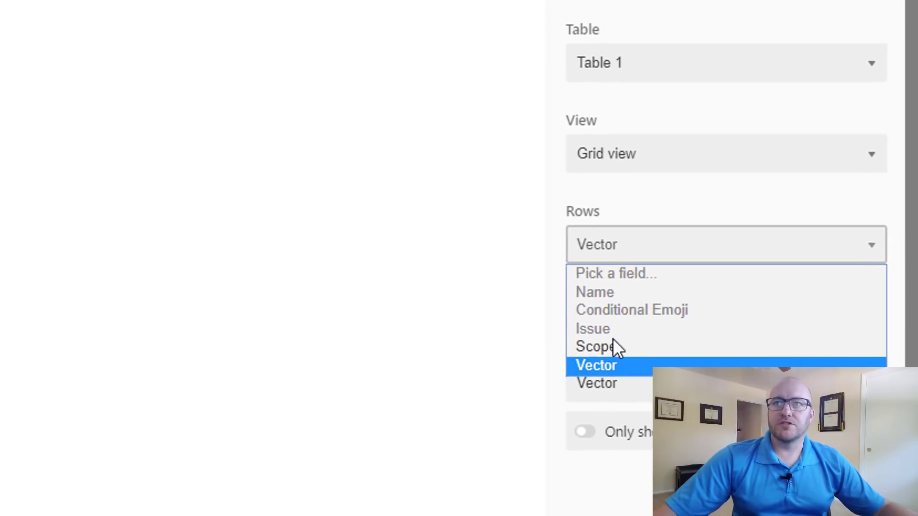
left_click(607, 346)
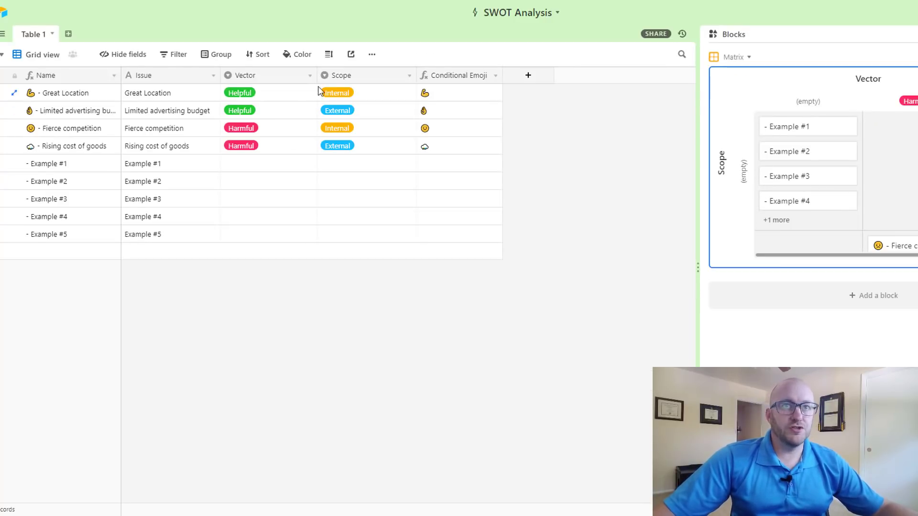
Step: Reorder Vector options so Helpful precedes Harmful, then view the matrix full screen
left_click(310, 76)
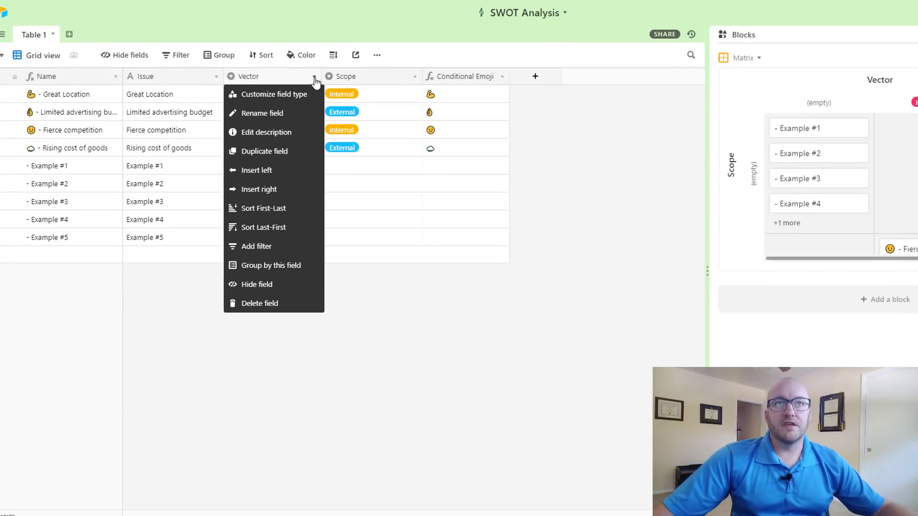
left_click(418, 129)
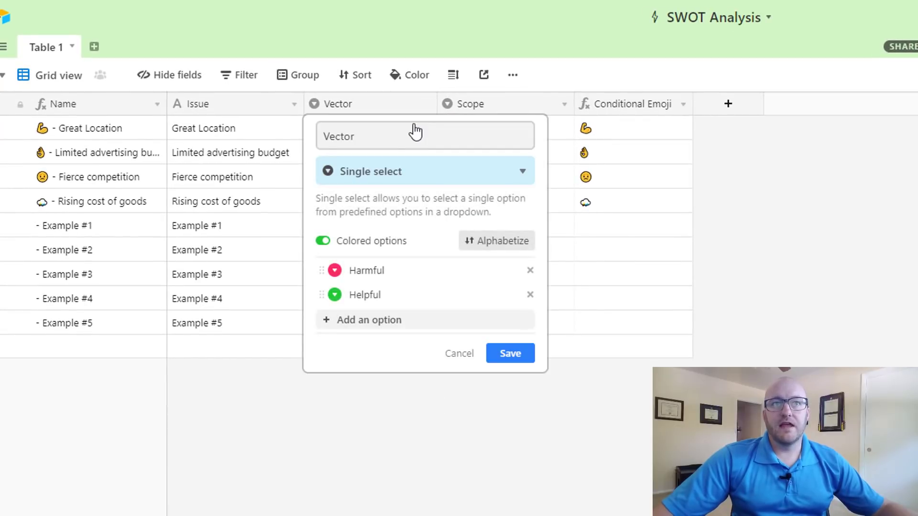
left_click_drag(322, 270, 323, 297)
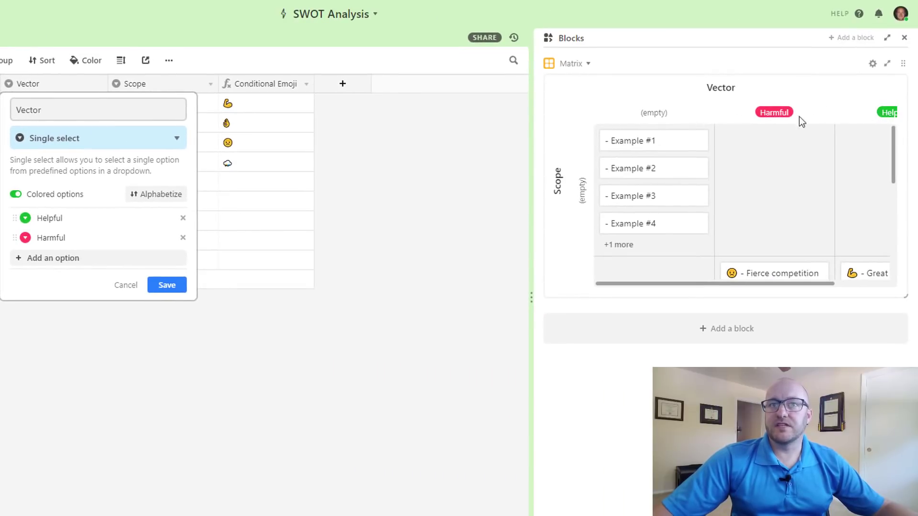
left_click(166, 285)
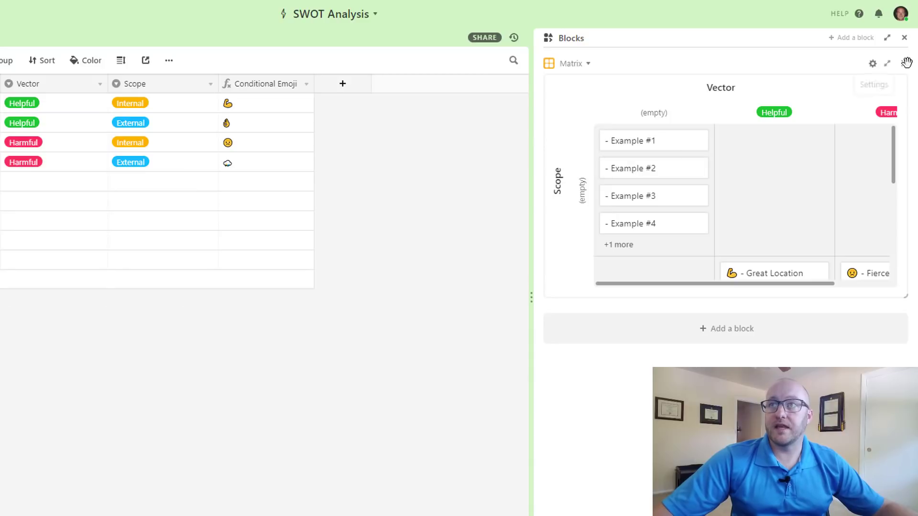
left_click(887, 63)
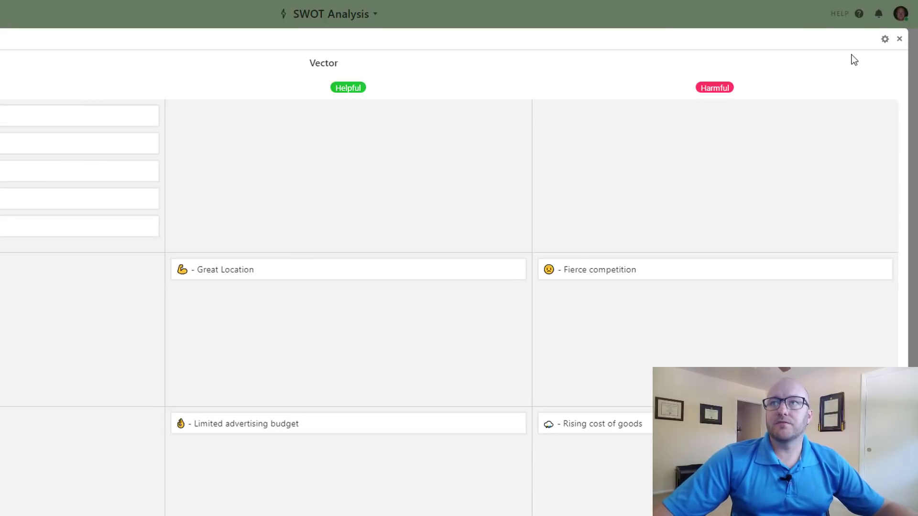
Step: Drag Examples #3, #5, #4, #2 and #1 into their Helpful/Harmful, Internal/External quadrants
left_click(885, 39)
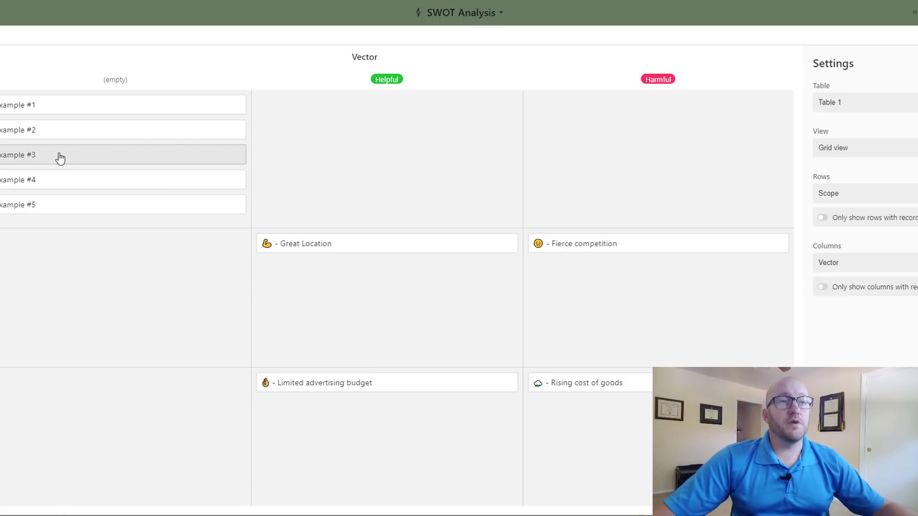
left_click_drag(60, 158, 333, 420)
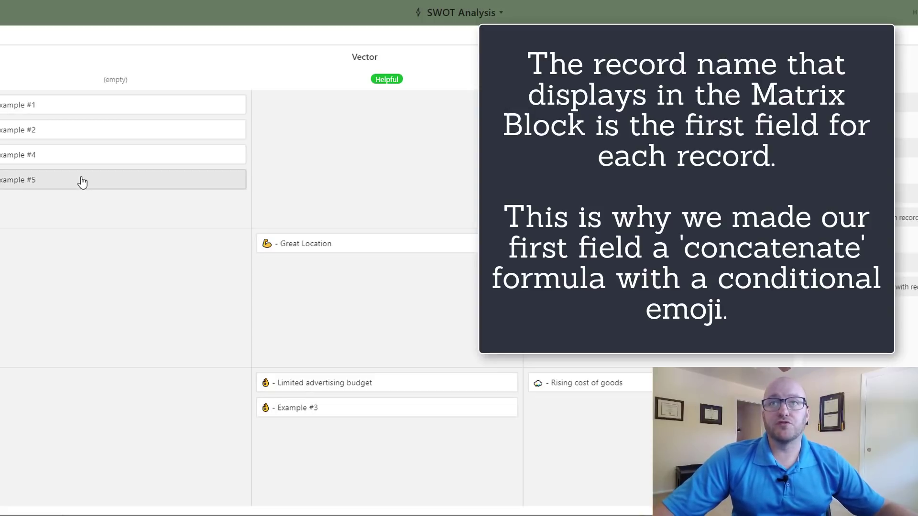
left_click_drag(82, 182, 622, 307)
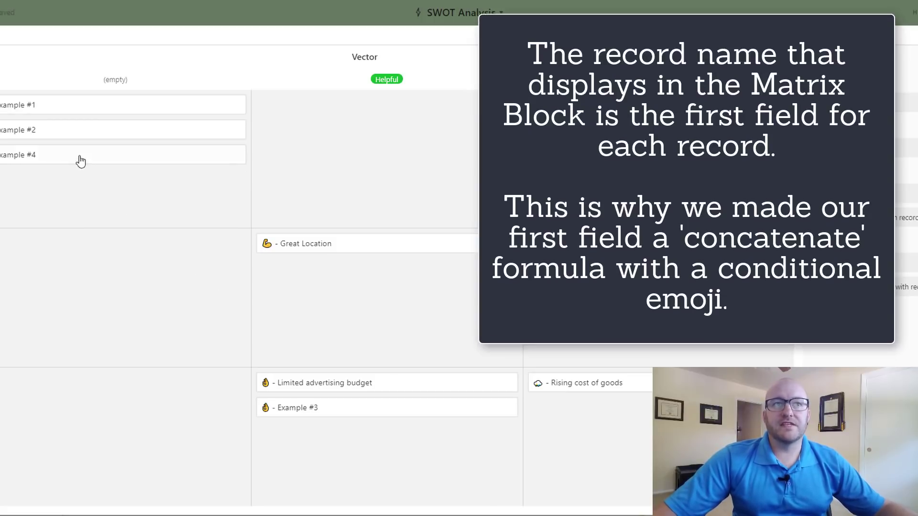
left_click_drag(74, 163, 342, 284)
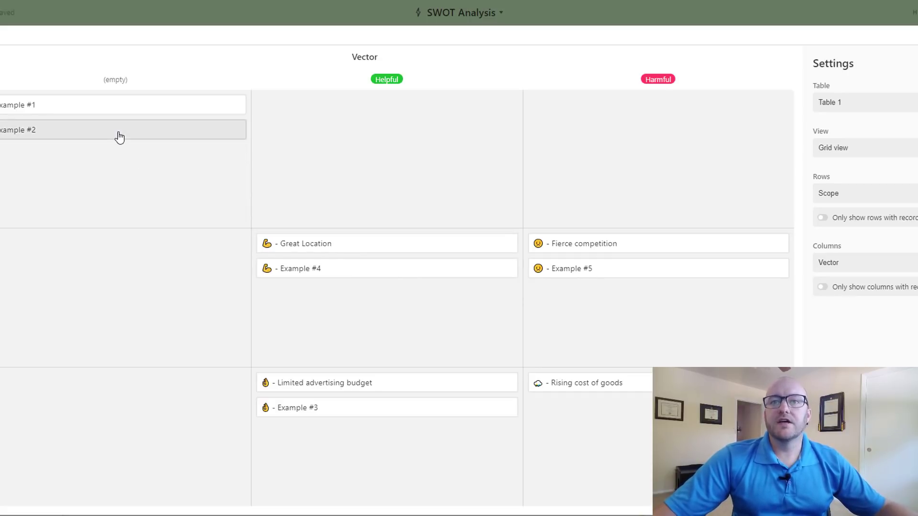
left_click_drag(120, 138, 624, 416)
left_click_drag(171, 109, 433, 316)
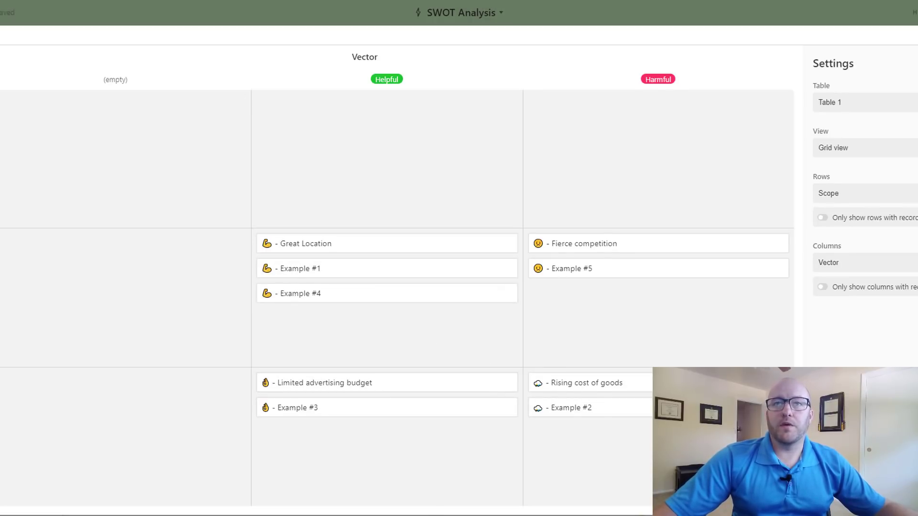
key("Escape")
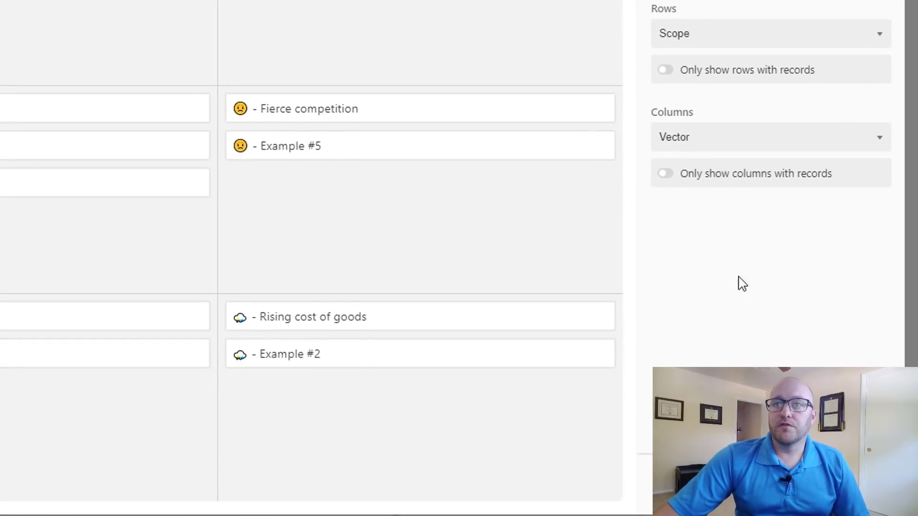
Step: Turn on "Only show columns with records" and "Only show rows with records"
left_click(668, 175)
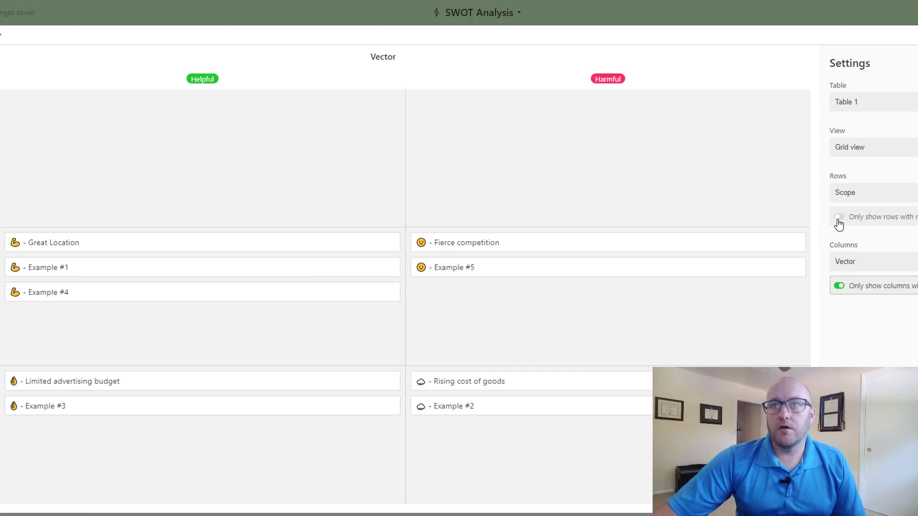
left_click(839, 220)
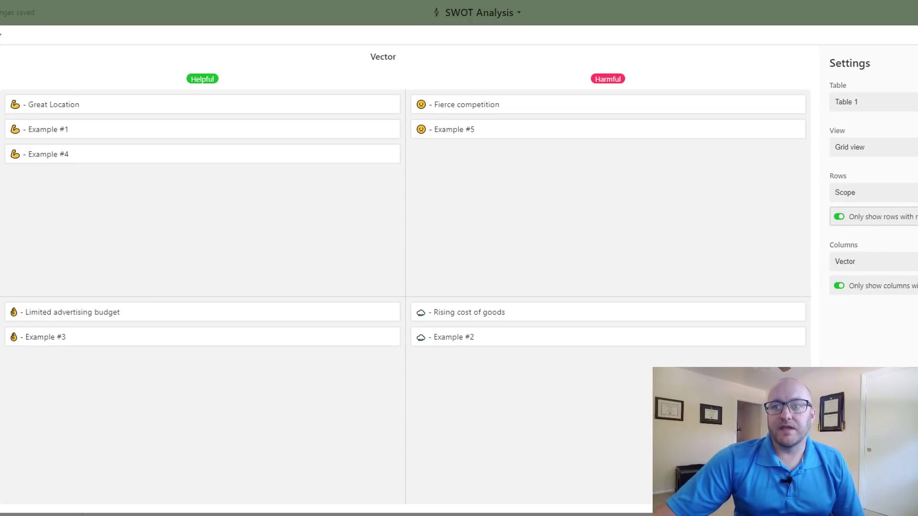